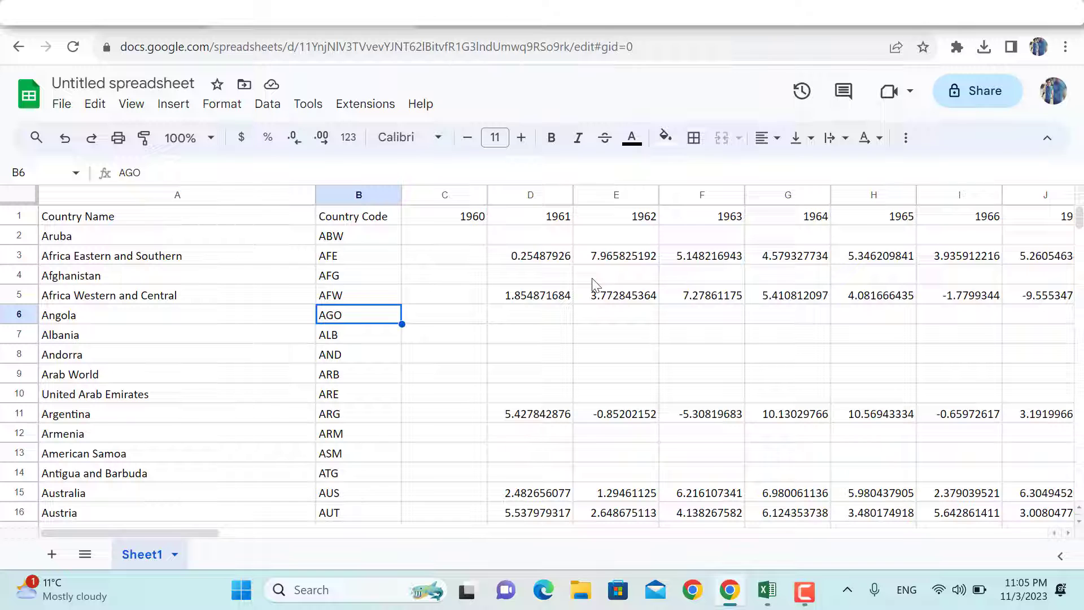
Look over the World Bank GDP growth page, then browse the GDP spreadsheet's data.
{"action": "left_click", "coordinate": [500, 19]}
{"action": "scroll", "coordinate": [377, 250], "scroll_direction": "up", "scroll_amount": 12}
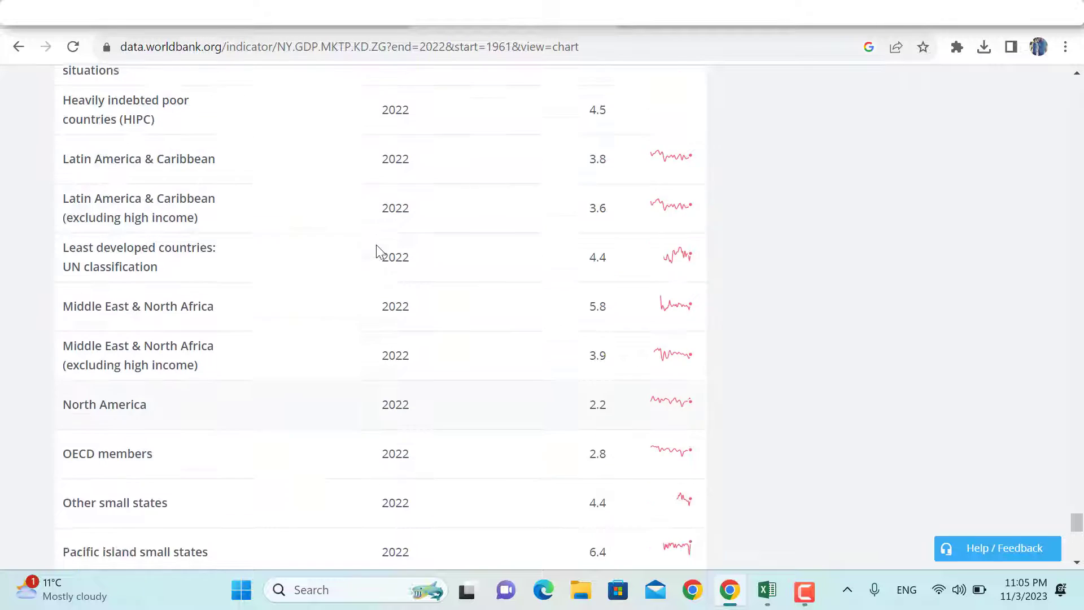
{"action": "scroll", "coordinate": [378, 249], "scroll_direction": "down", "scroll_amount": 20}
{"action": "scroll", "coordinate": [377, 250], "scroll_direction": "up", "scroll_amount": 20}
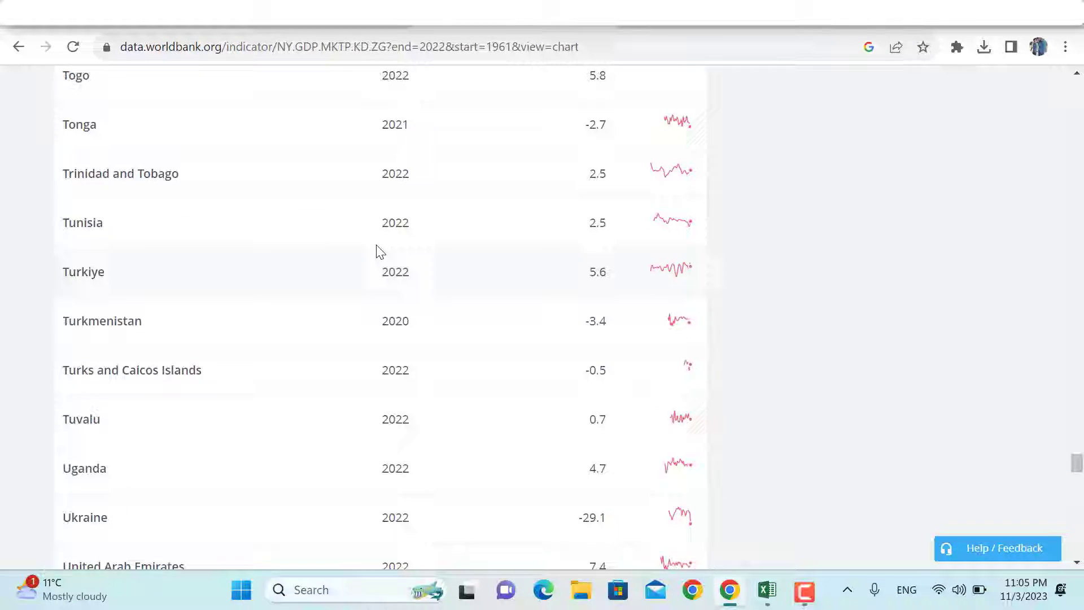
{"action": "scroll", "coordinate": [379, 251], "scroll_direction": "up", "scroll_amount": 20}
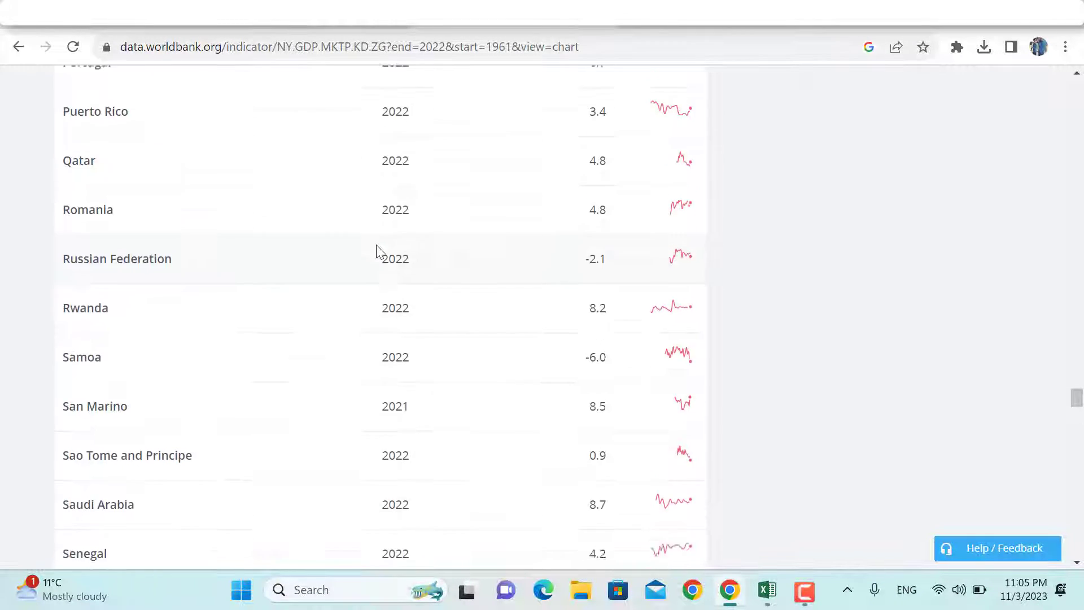
{"action": "scroll", "coordinate": [377, 249], "scroll_direction": "up", "scroll_amount": 6}
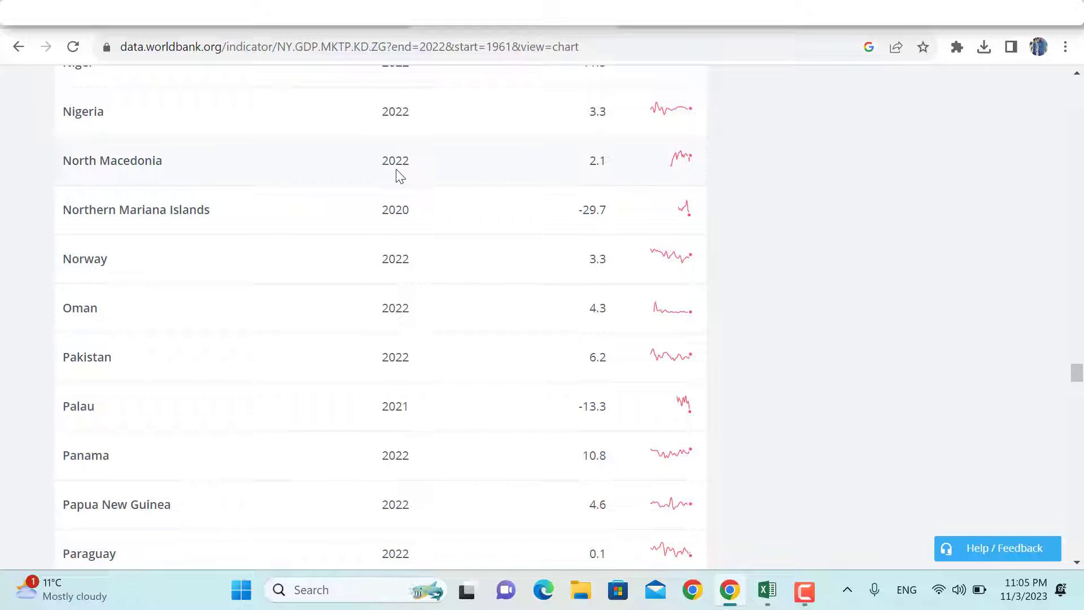
{"action": "left_click_drag", "start_coordinate": [1078, 381], "coordinate": [1080, 73]}
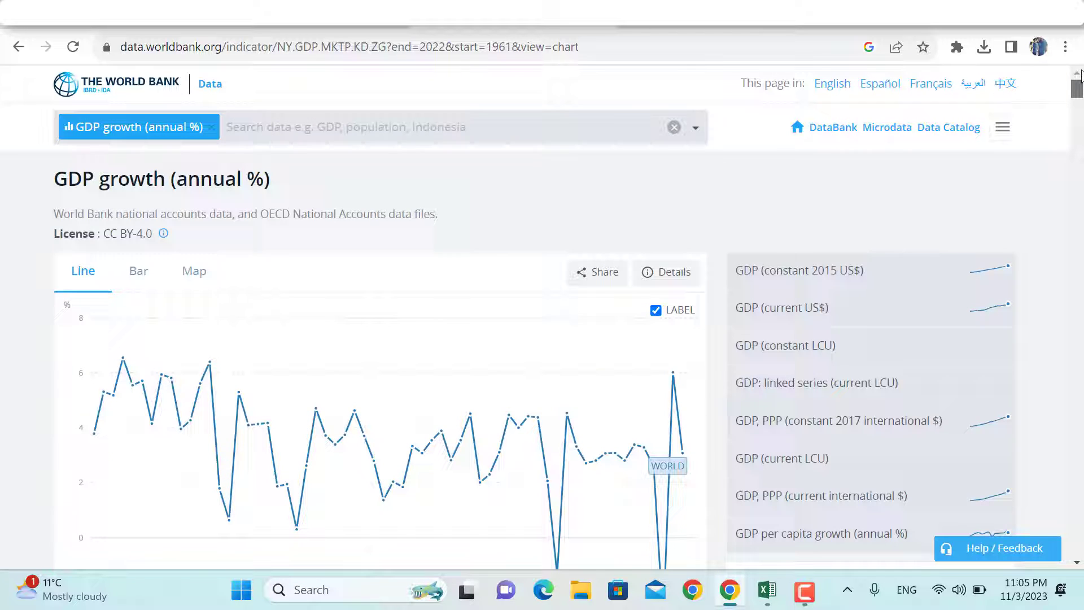
{"action": "scroll", "coordinate": [700, 317], "scroll_direction": "down", "scroll_amount": 6}
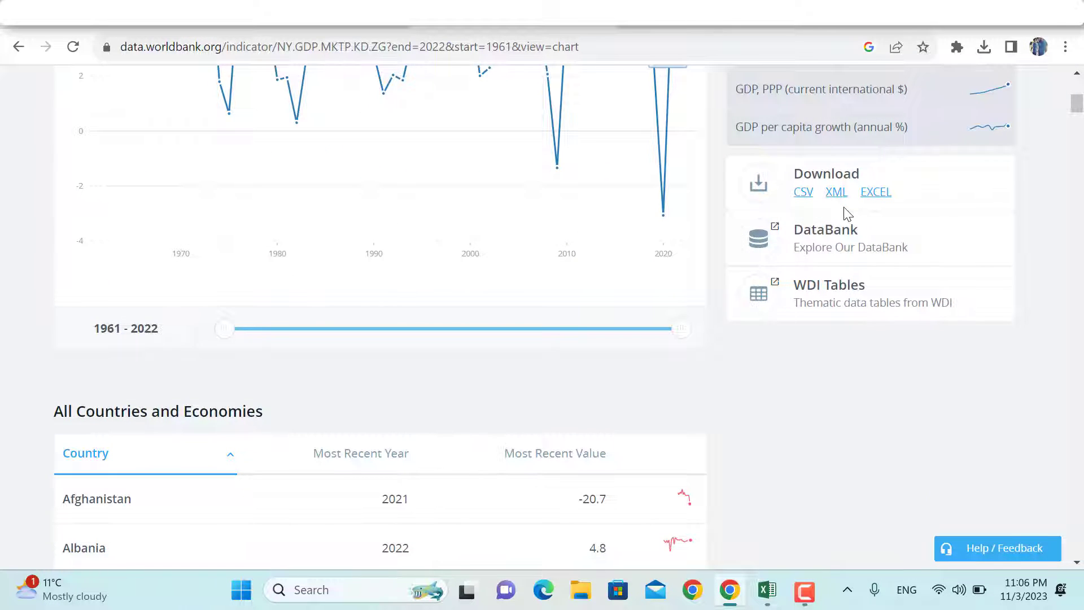
{"action": "left_click", "coordinate": [310, 12]}
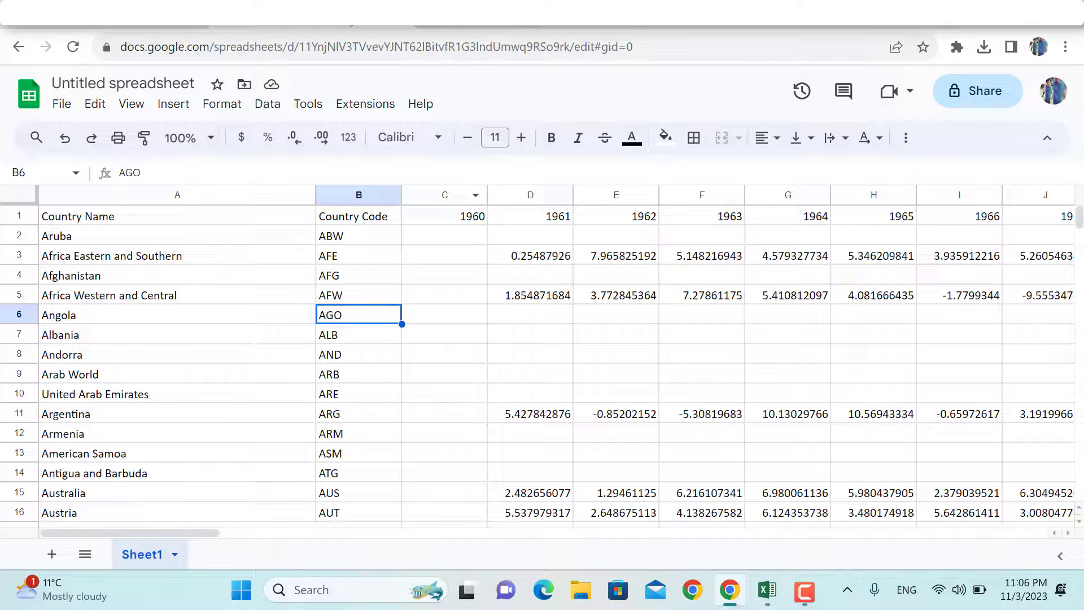
{"action": "scroll", "coordinate": [122, 320], "scroll_direction": "down", "scroll_amount": 3}
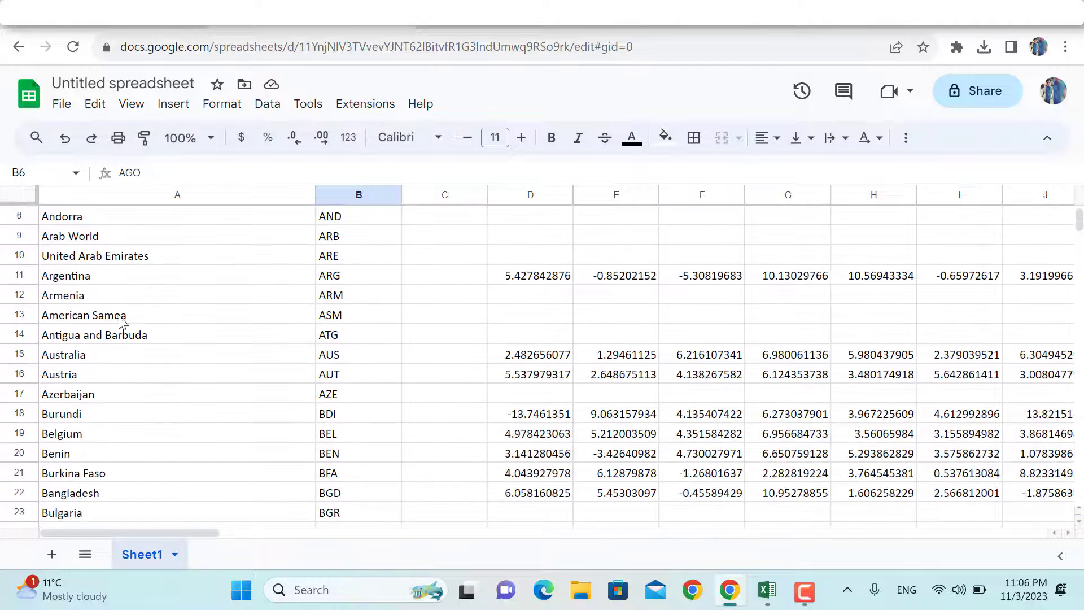
{"action": "scroll", "coordinate": [123, 322], "scroll_direction": "up", "scroll_amount": 1}
{"action": "scroll", "coordinate": [122, 322], "scroll_direction": "up", "scroll_amount": 2}
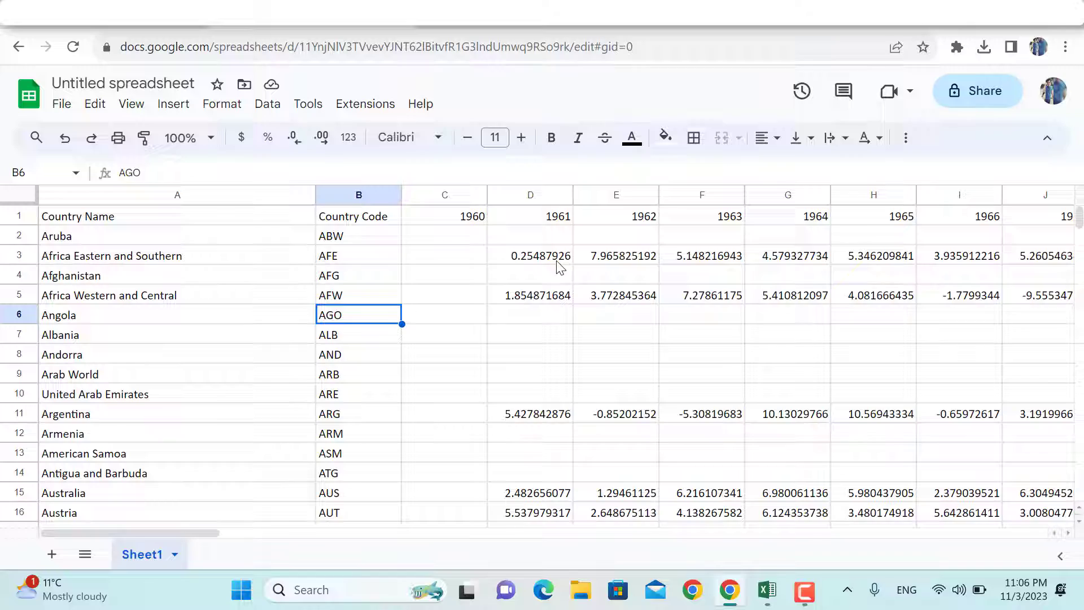
{"action": "scroll", "coordinate": [672, 298], "scroll_direction": "right", "scroll_amount": 3}
{"action": "scroll", "coordinate": [672, 298], "scroll_direction": "left", "scroll_amount": 2}
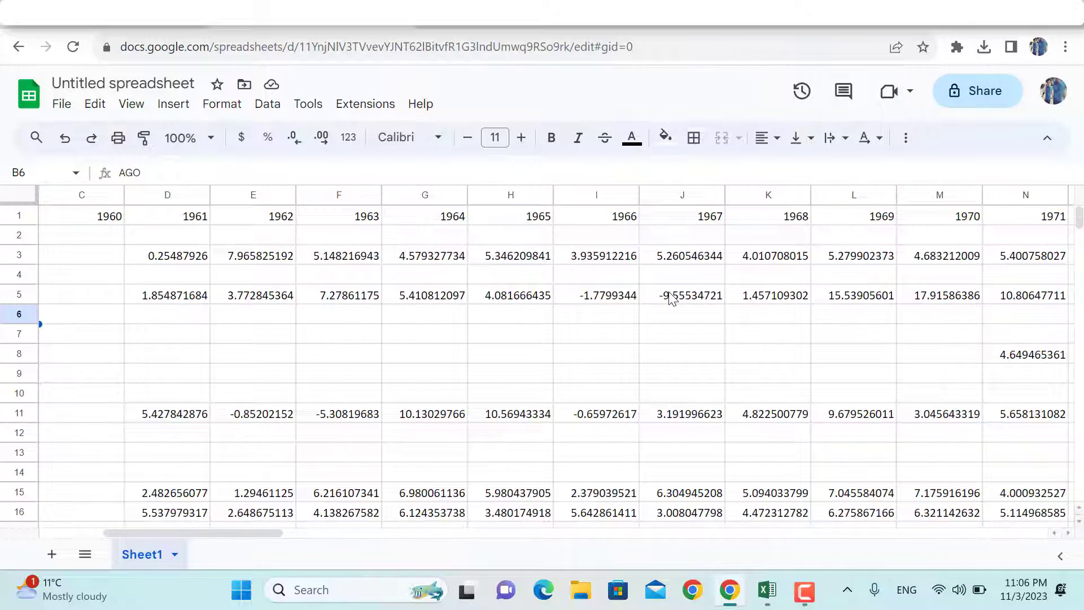
{"action": "scroll", "coordinate": [673, 298], "scroll_direction": "right", "scroll_amount": 6}
{"action": "scroll", "coordinate": [672, 298], "scroll_direction": "left", "scroll_amount": 6}
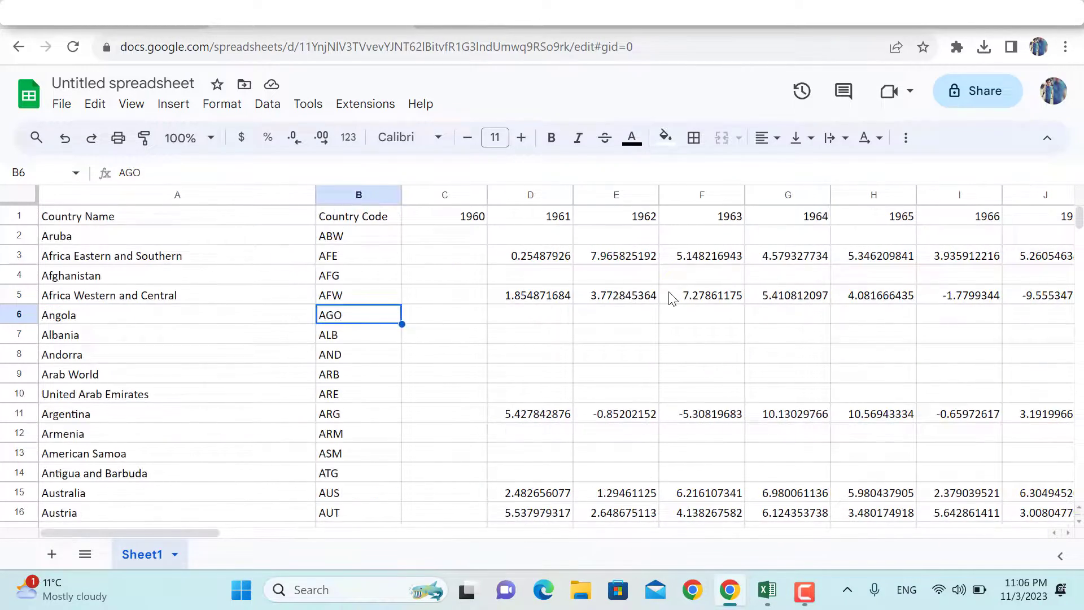
{"action": "scroll", "coordinate": [672, 298], "scroll_direction": "right", "scroll_amount": 20}
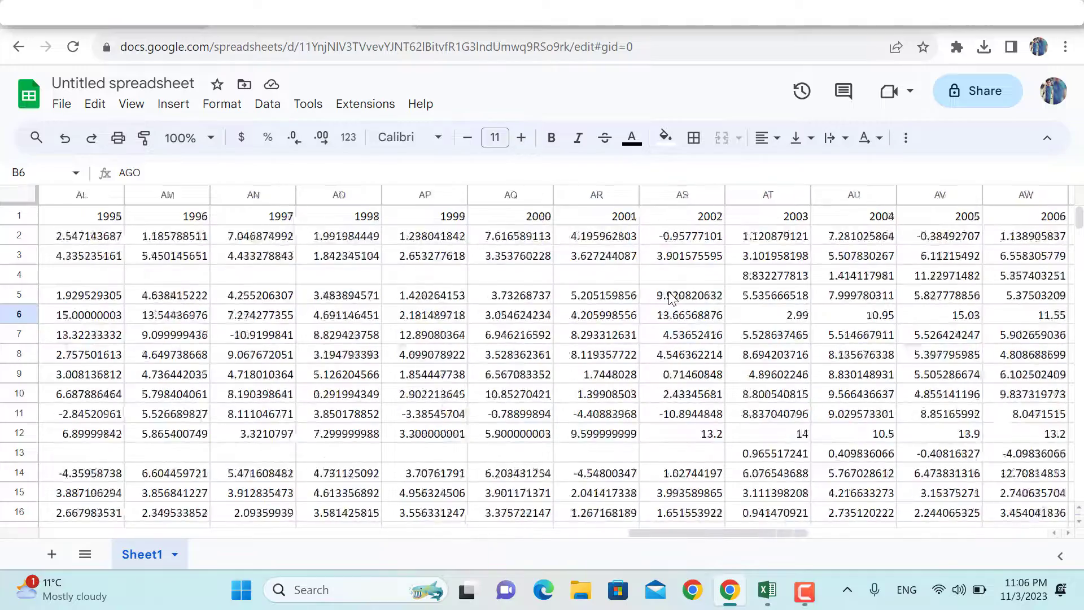
{"action": "scroll", "coordinate": [672, 299], "scroll_direction": "left", "scroll_amount": 20}
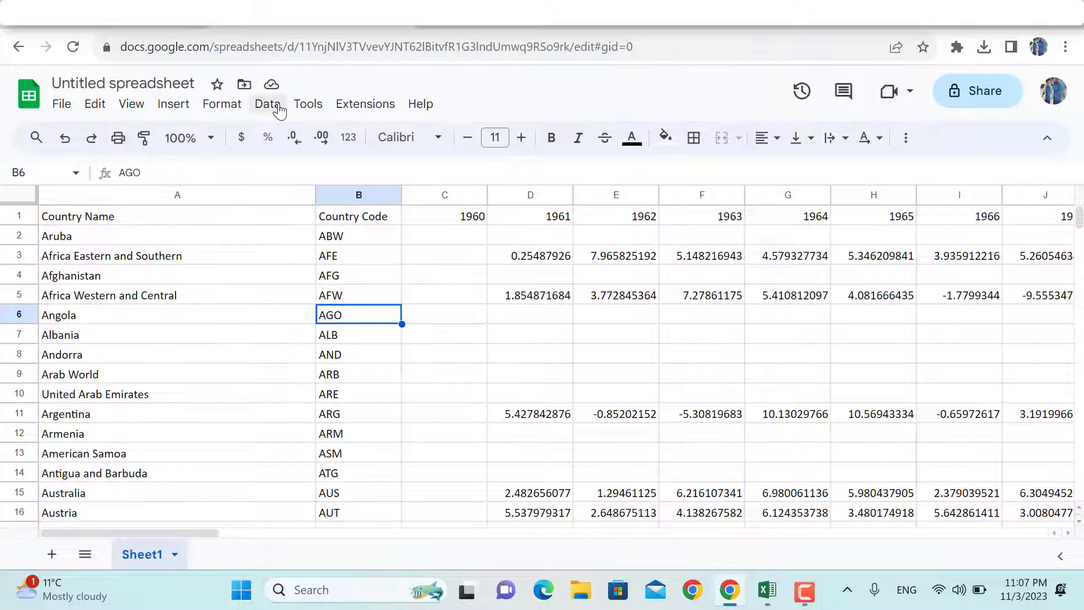
Insert a slicer that filters on the Country Name column.
{"action": "left_click", "coordinate": [276, 108]}
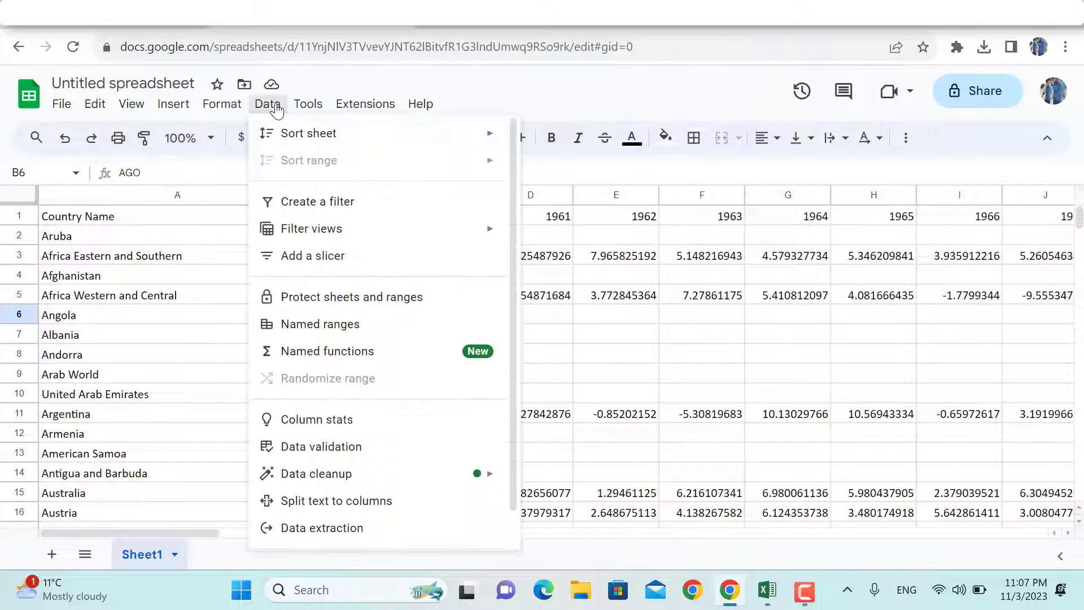
{"action": "left_click", "coordinate": [331, 264]}
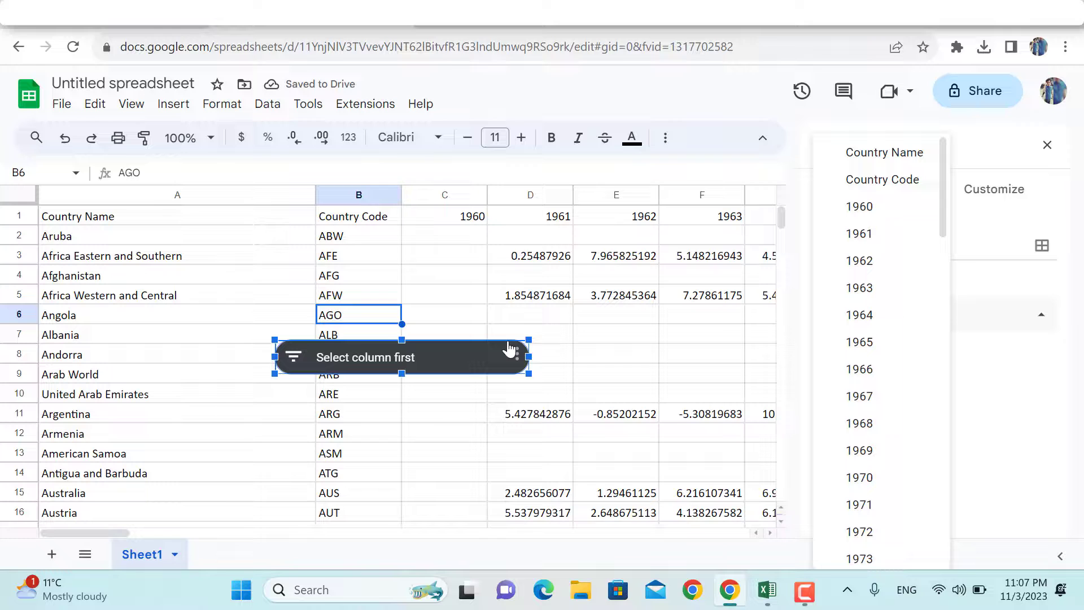
{"action": "left_click", "coordinate": [891, 152]}
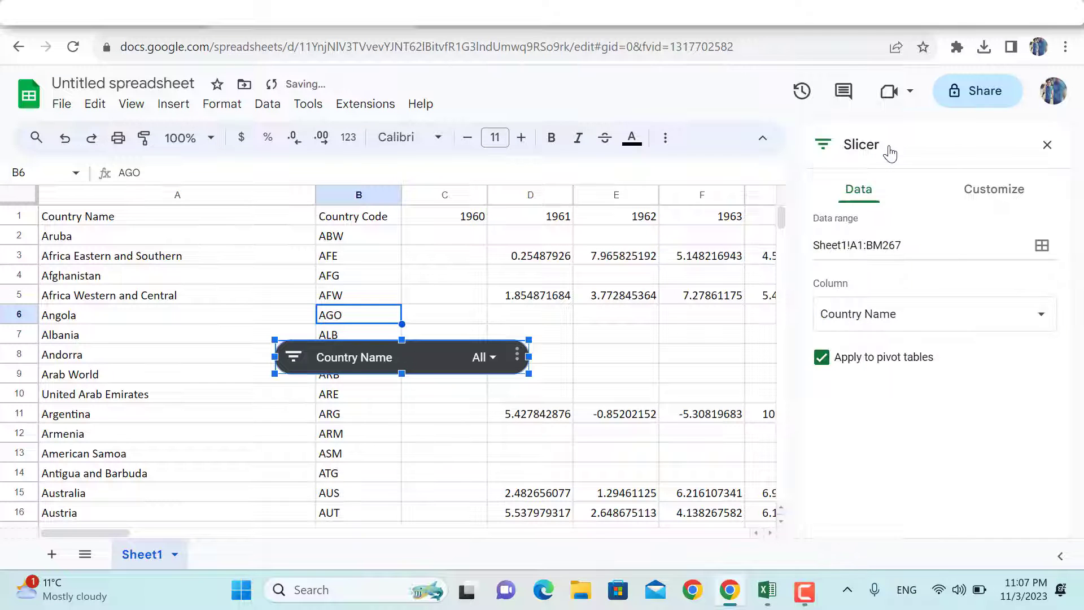
Set the slicer to show only United States, found by searching 'united st'.
{"action": "left_click", "coordinate": [493, 364]}
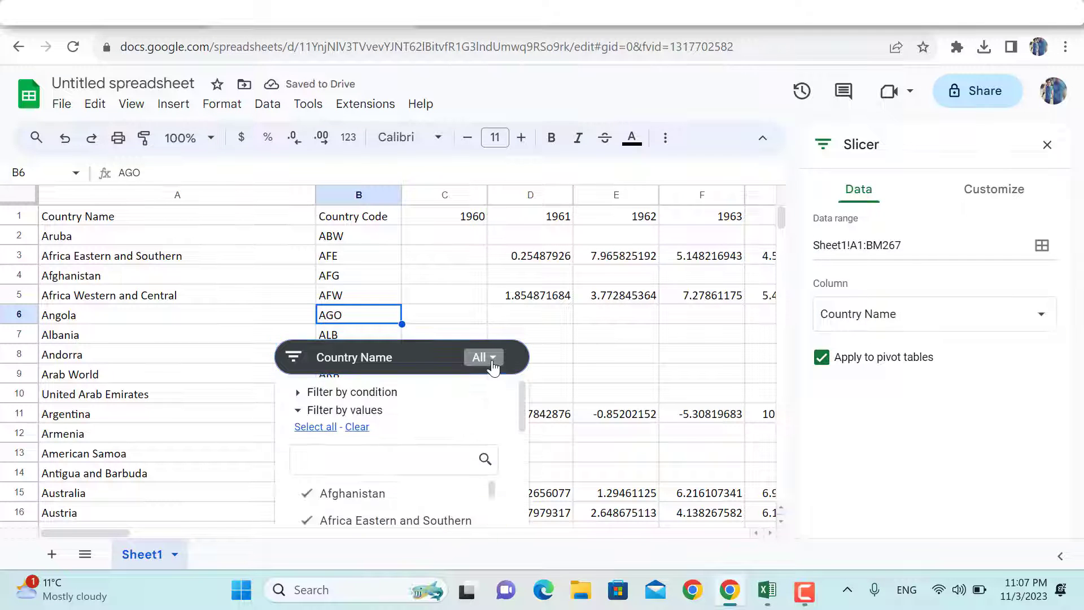
{"action": "left_click", "coordinate": [356, 427]}
{"action": "left_click", "coordinate": [341, 458]}
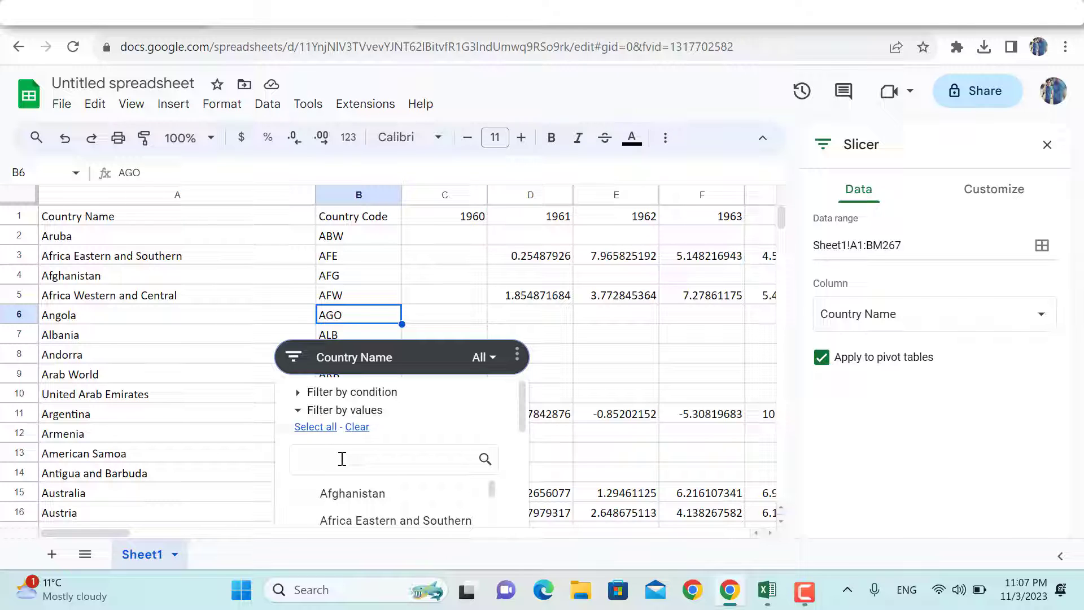
{"action": "type", "text": "unite"}
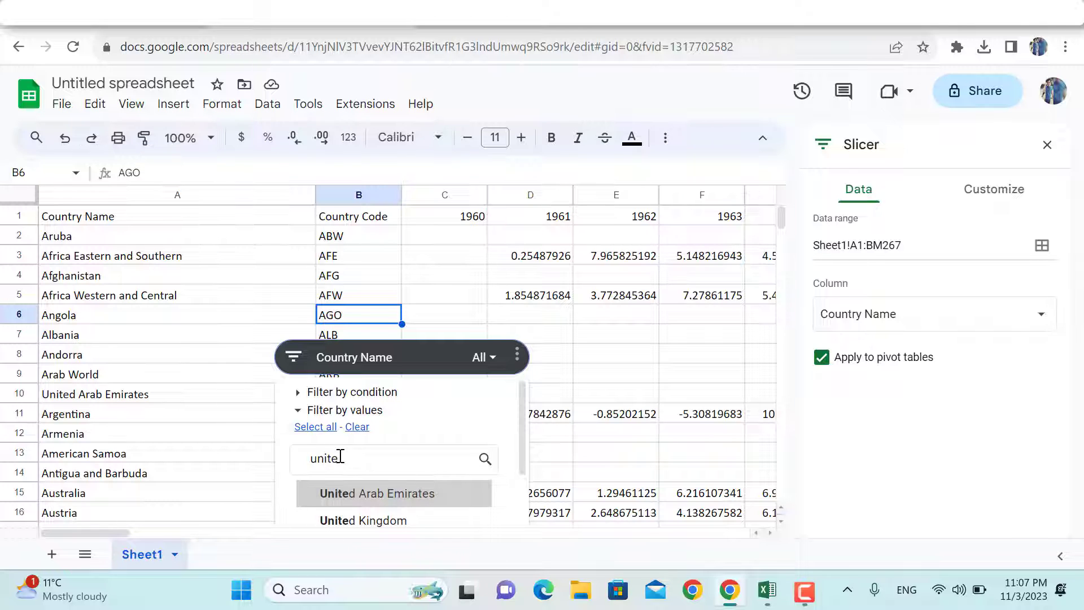
{"action": "type", "text": "d st"}
{"action": "left_click", "coordinate": [383, 499]}
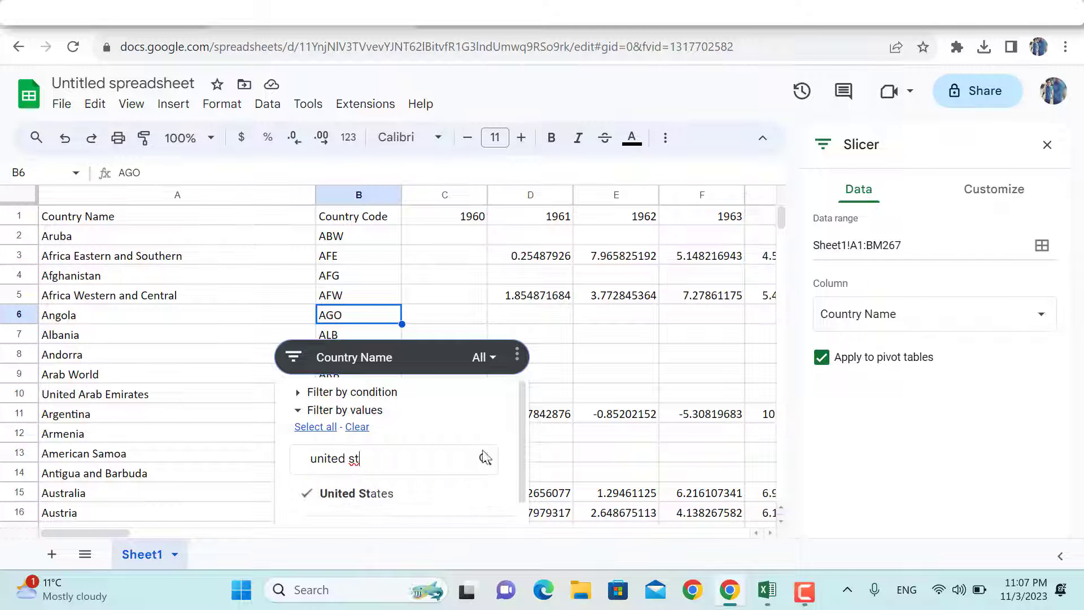
{"action": "scroll", "coordinate": [524, 534], "scroll_direction": "down", "scroll_amount": 2}
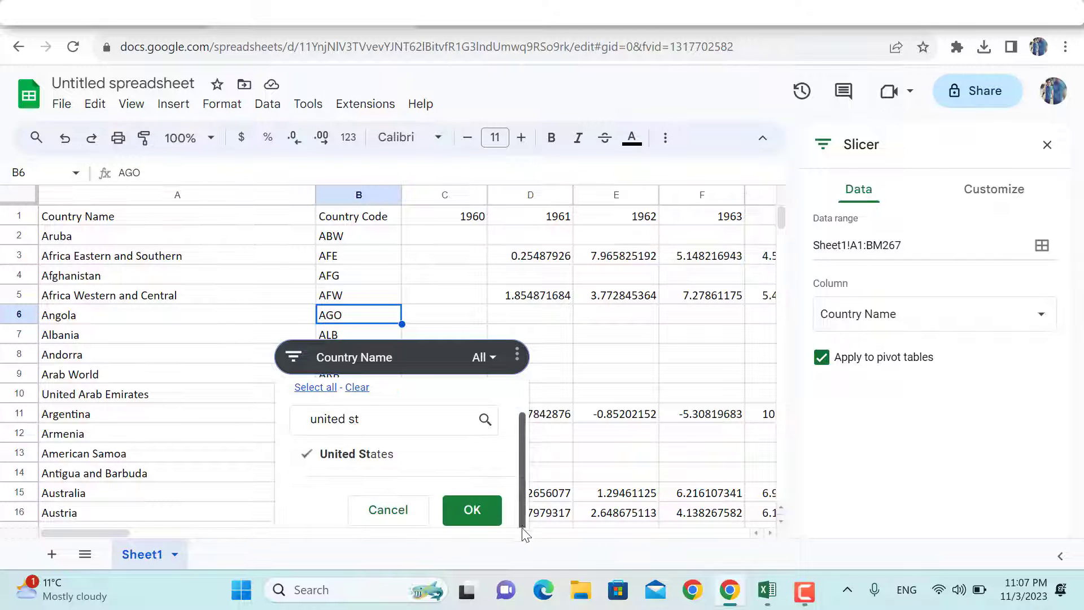
{"action": "left_click", "coordinate": [472, 510]}
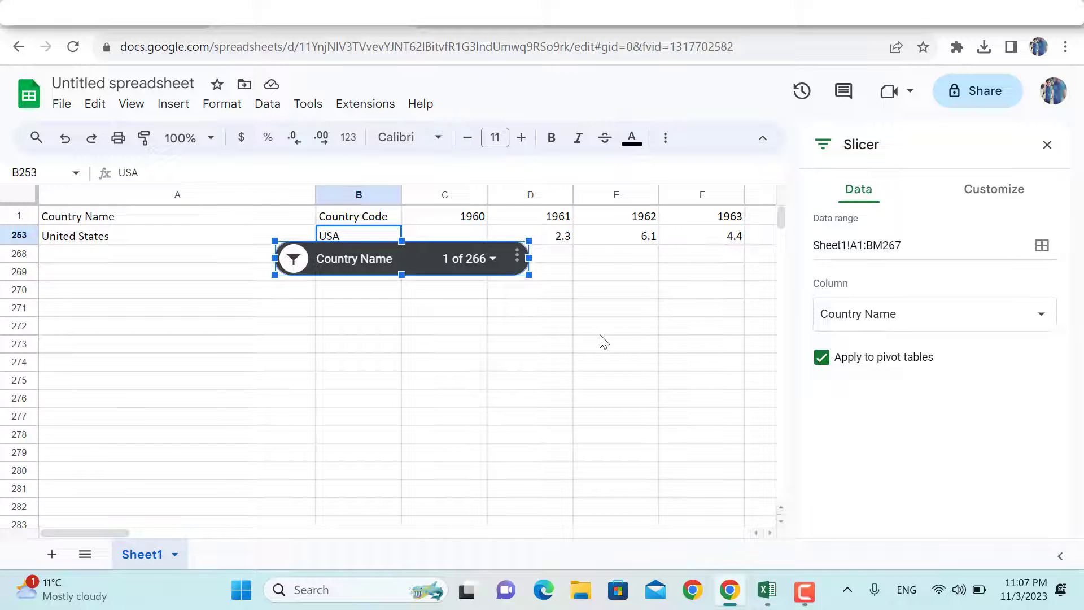
Close the slicer settings panel and delete the Country Name slicer so all rows return.
{"action": "left_click_drag", "start_coordinate": [424, 270], "coordinate": [419, 382]}
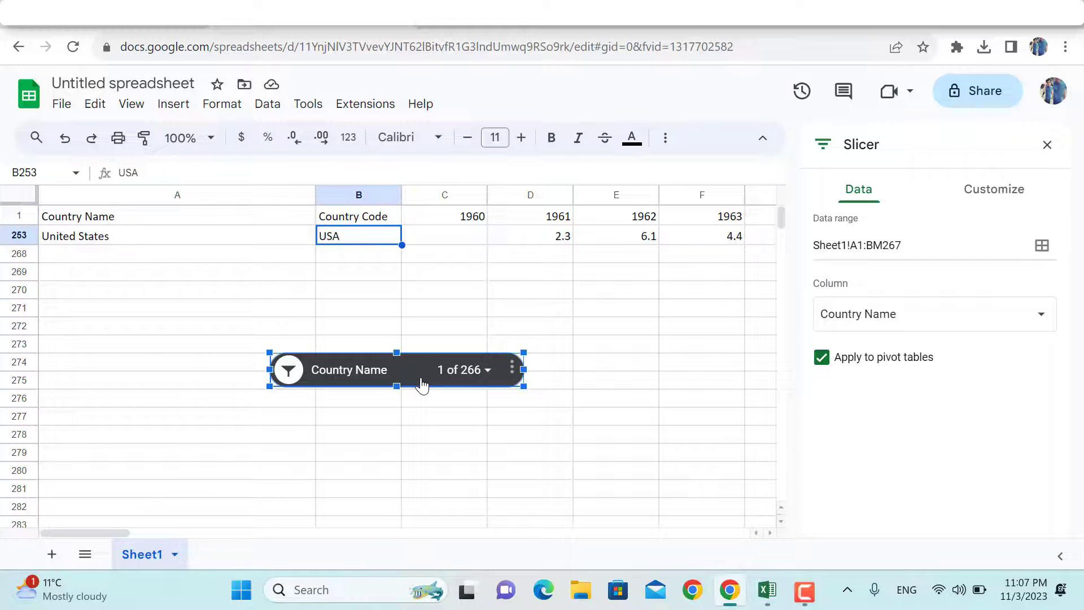
{"action": "left_click", "coordinate": [1046, 147]}
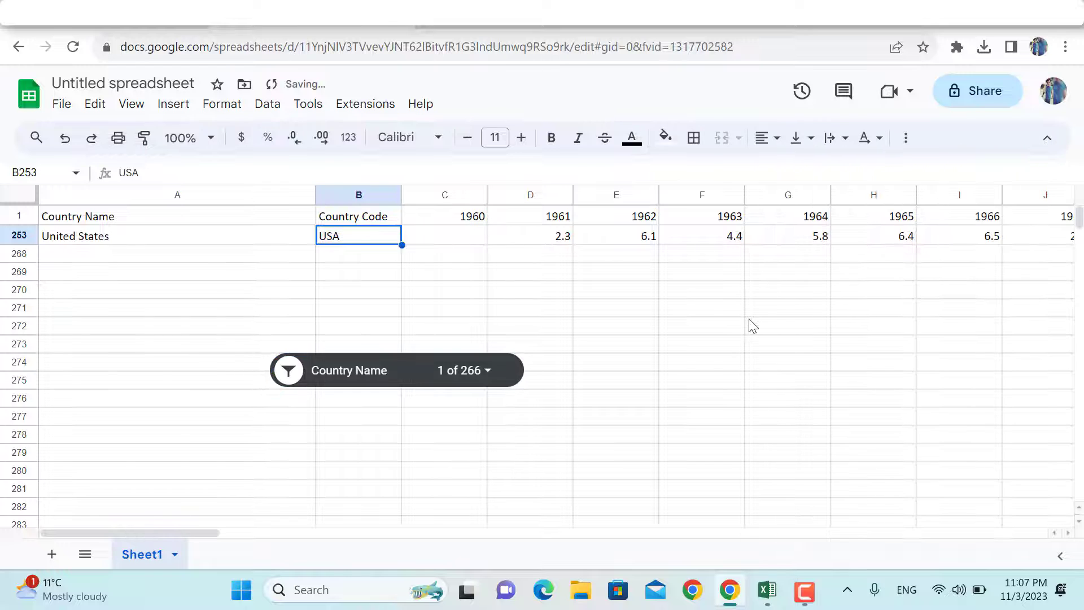
{"action": "scroll", "coordinate": [751, 324], "scroll_direction": "right", "scroll_amount": 5}
{"action": "scroll", "coordinate": [751, 324], "scroll_direction": "left", "scroll_amount": 1}
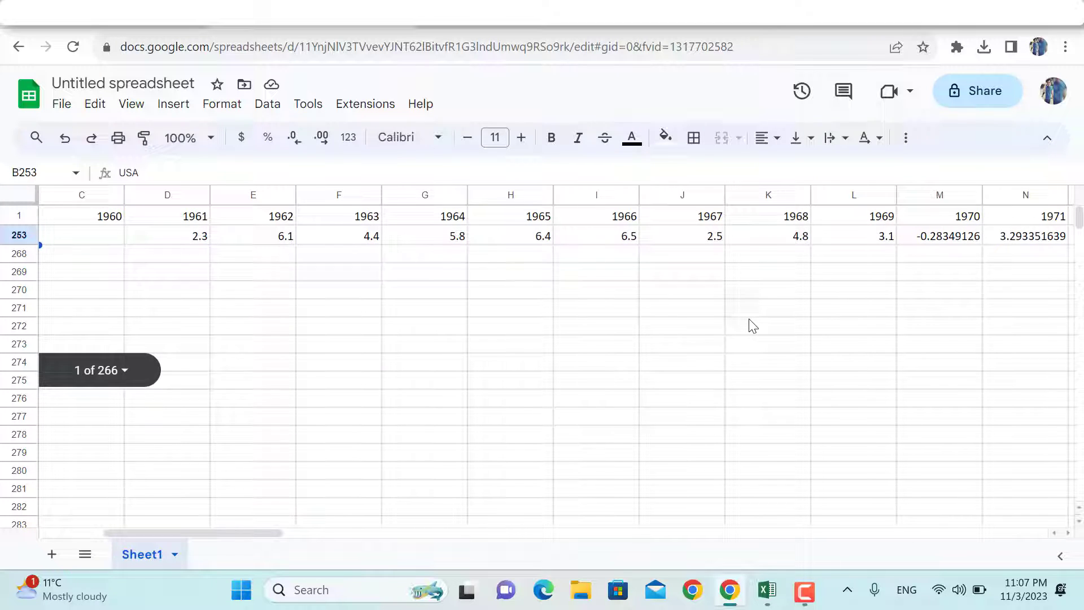
{"action": "scroll", "coordinate": [753, 326], "scroll_direction": "left", "scroll_amount": 4}
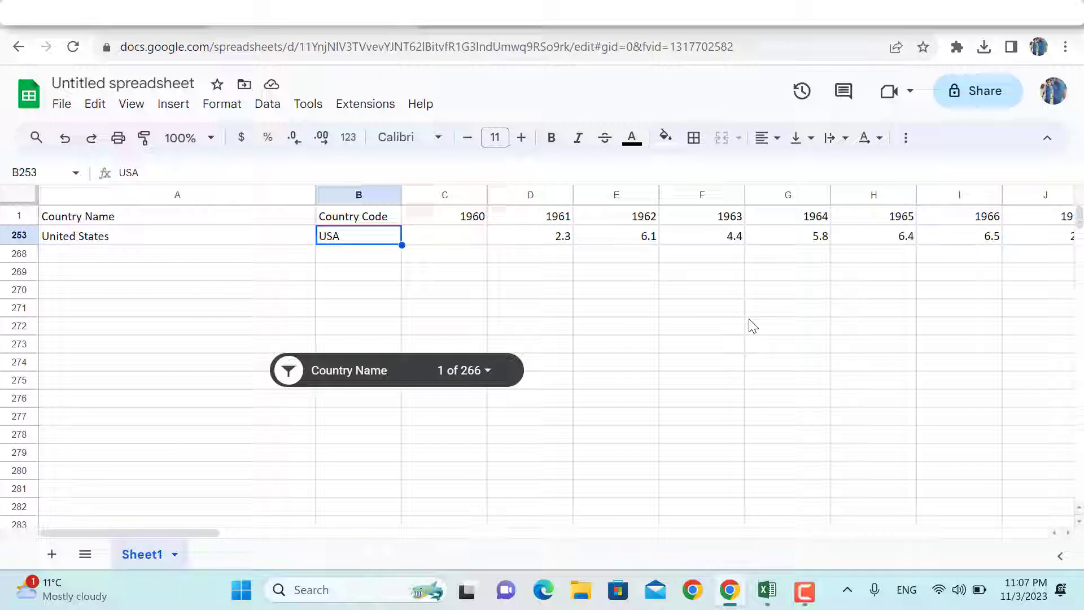
{"action": "left_click", "coordinate": [361, 367]}
{"action": "key", "text": "Delete"}
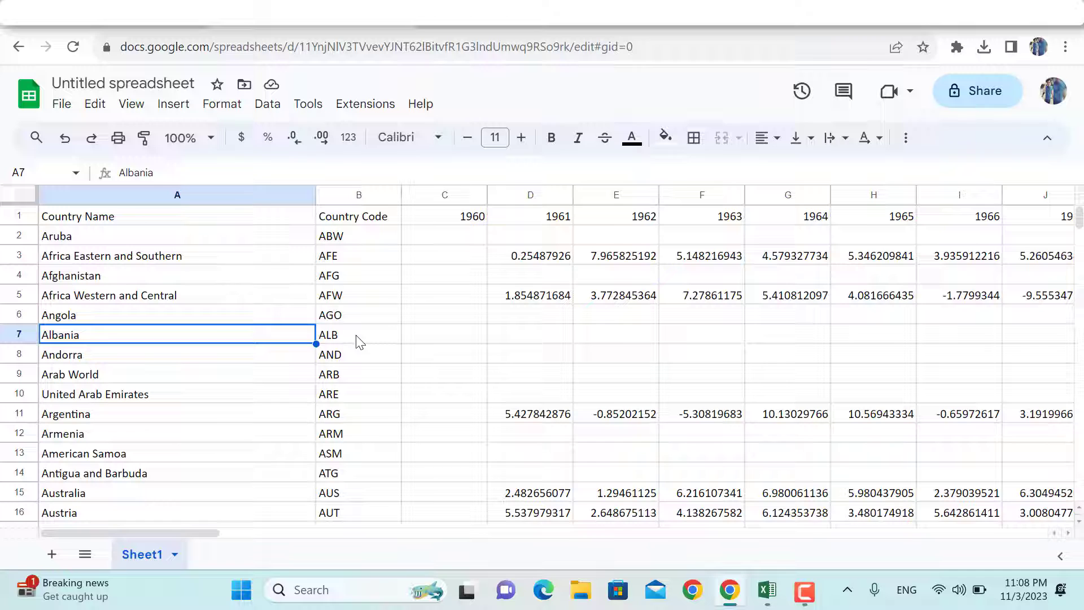
Create a pivot table of the GDP data on a new sheet.
{"action": "left_click", "coordinate": [175, 107]}
{"action": "left_click", "coordinate": [237, 288]}
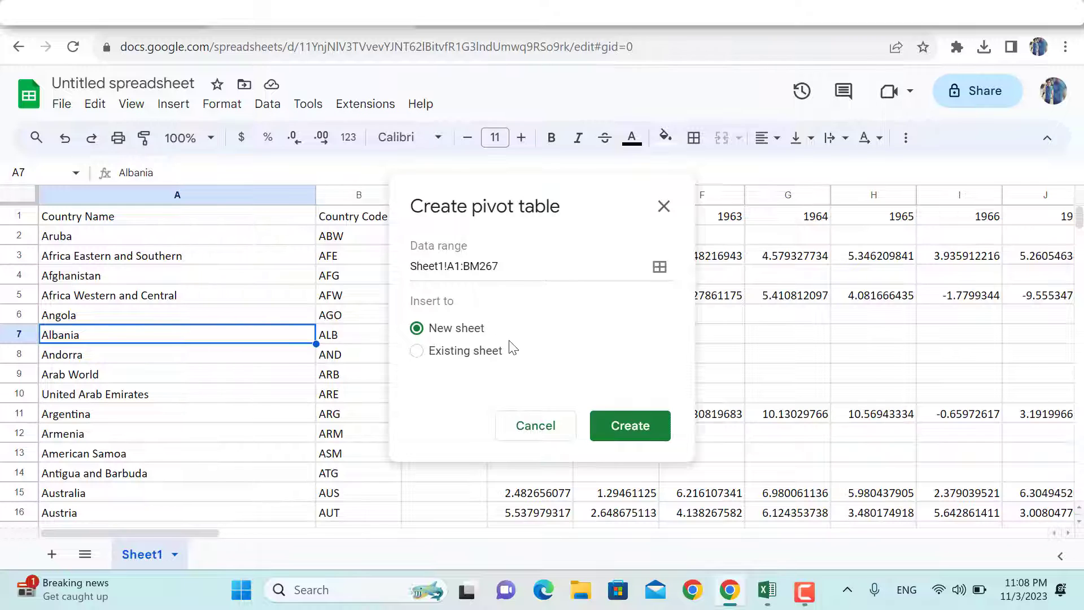
{"action": "left_click", "coordinate": [641, 433]}
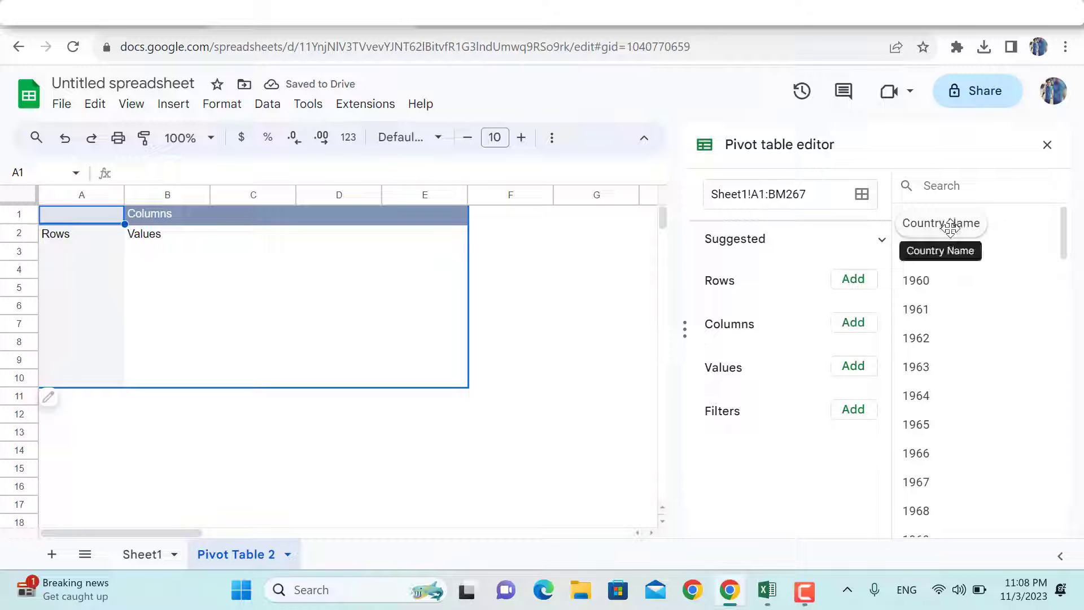
Add a Country Name filter limited to United States, found by searching 'united'.
{"action": "left_click_drag", "start_coordinate": [951, 227], "coordinate": [768, 438]}
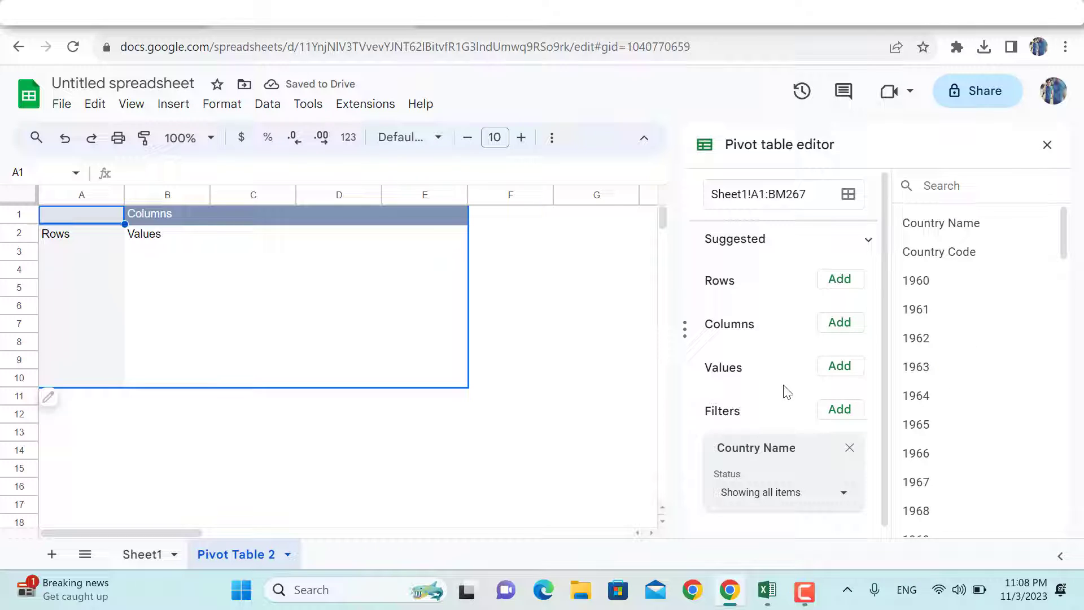
{"action": "left_click", "coordinate": [842, 496]}
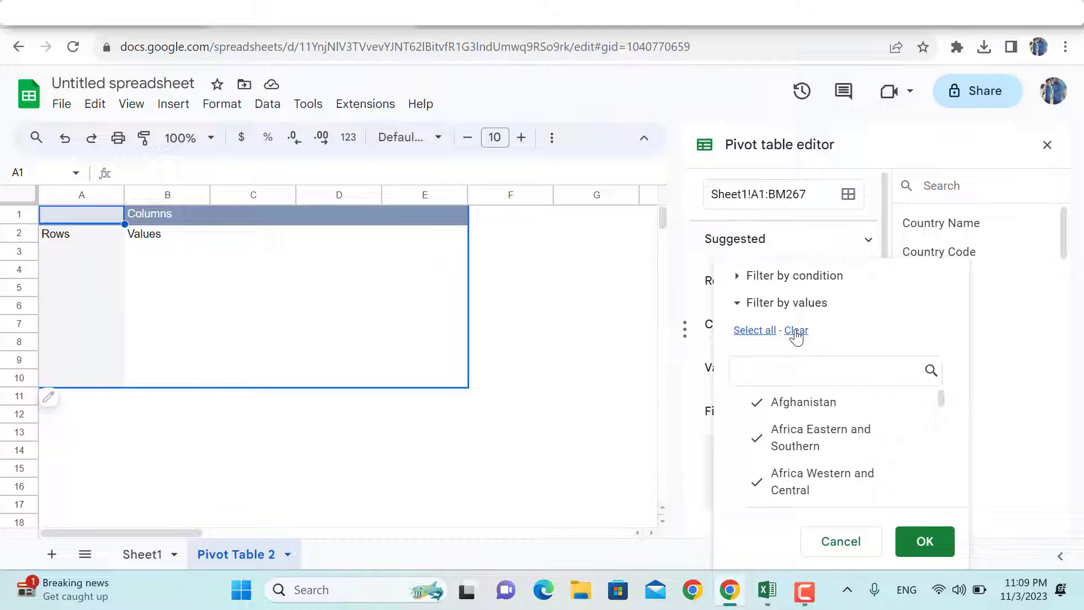
{"action": "left_click", "coordinate": [796, 331]}
{"action": "left_click", "coordinate": [757, 401]}
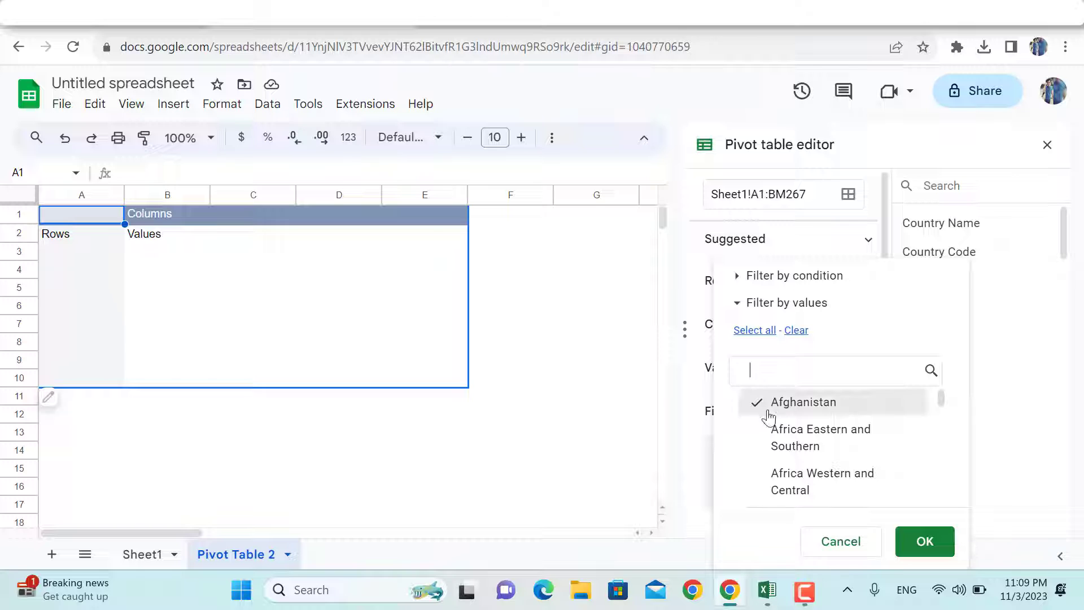
{"action": "left_click", "coordinate": [762, 410]}
{"action": "left_click", "coordinate": [761, 375]}
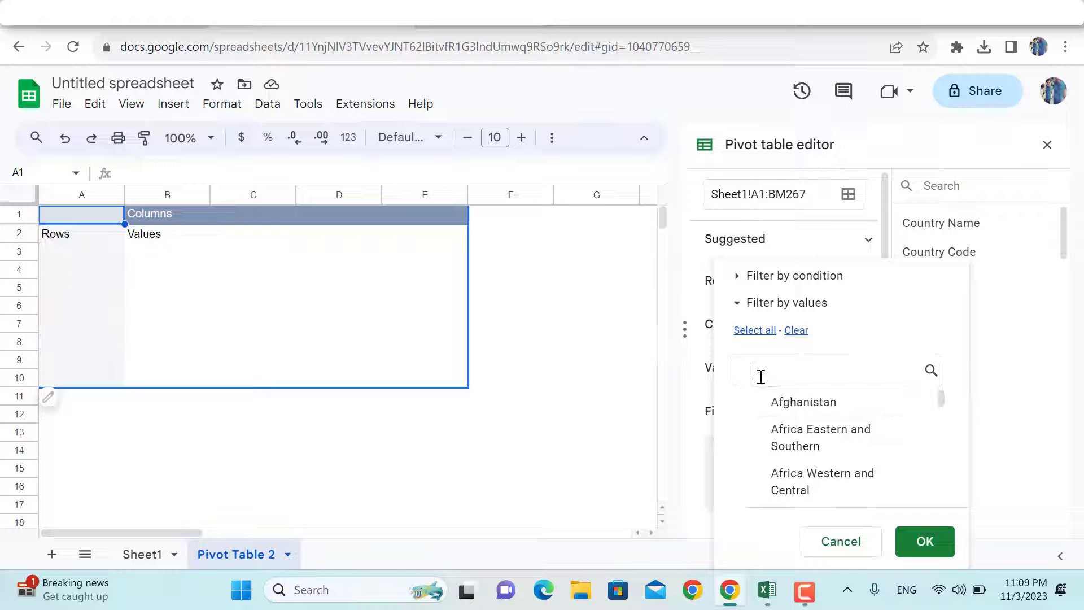
{"action": "type", "text": "united"}
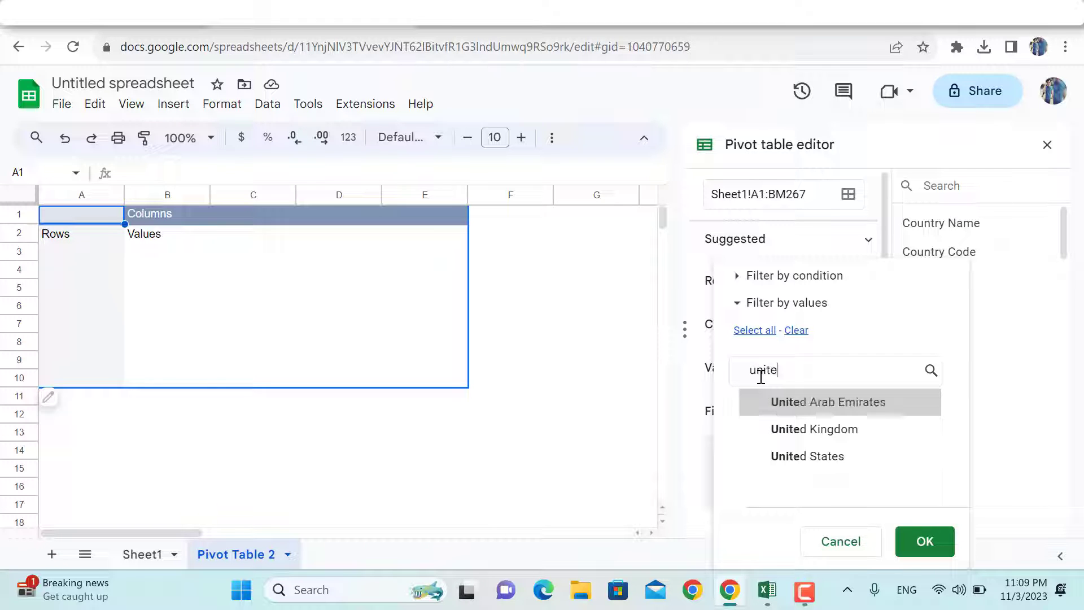
{"action": "left_click", "coordinate": [791, 457]}
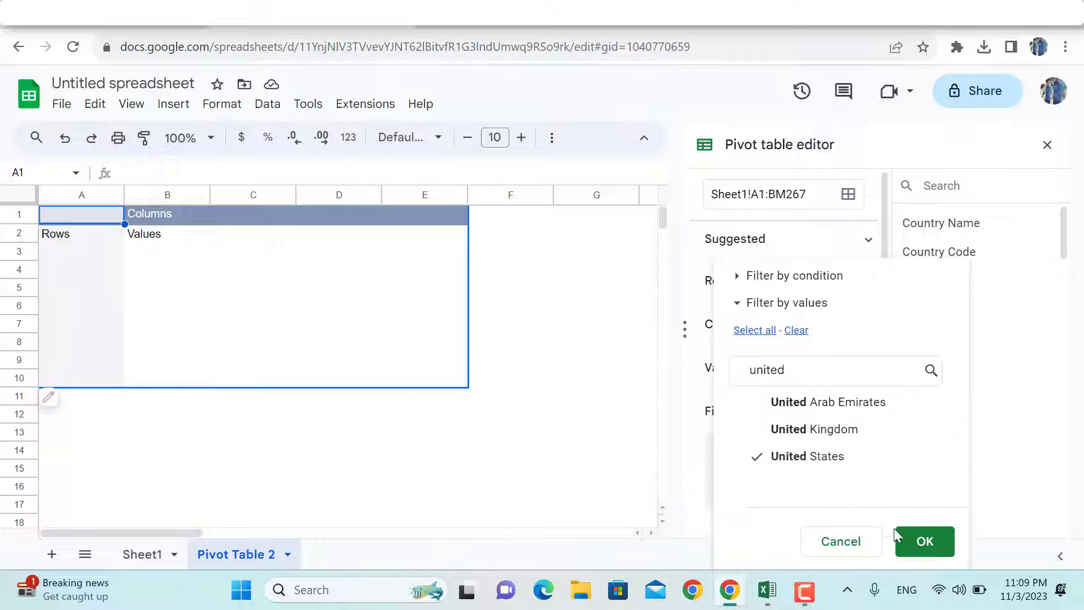
{"action": "left_click", "coordinate": [921, 550]}
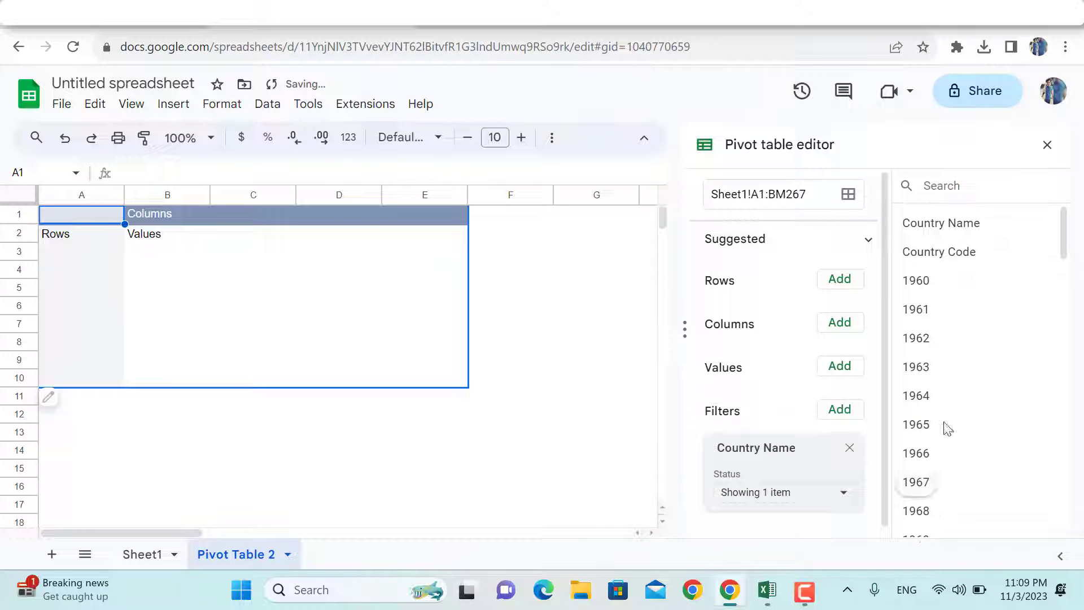
Add the 1967, 1972 and 2022 fields to the pivot table's Values.
{"action": "scroll", "coordinate": [948, 438], "scroll_direction": "down", "scroll_amount": 1}
{"action": "scroll", "coordinate": [949, 438], "scroll_direction": "down", "scroll_amount": 1}
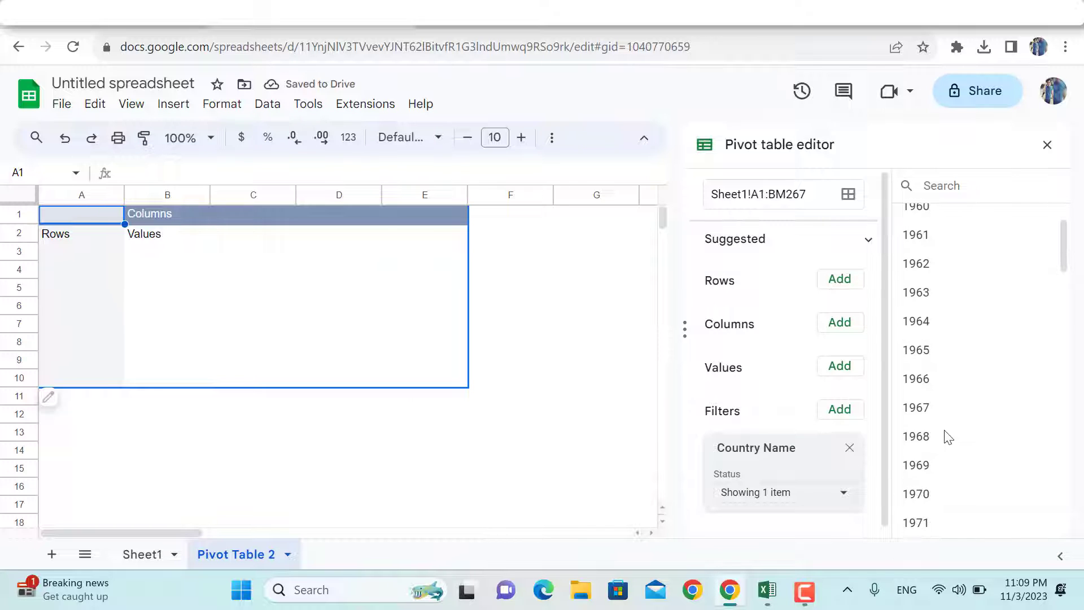
{"action": "left_click_drag", "start_coordinate": [917, 404], "coordinate": [723, 379]}
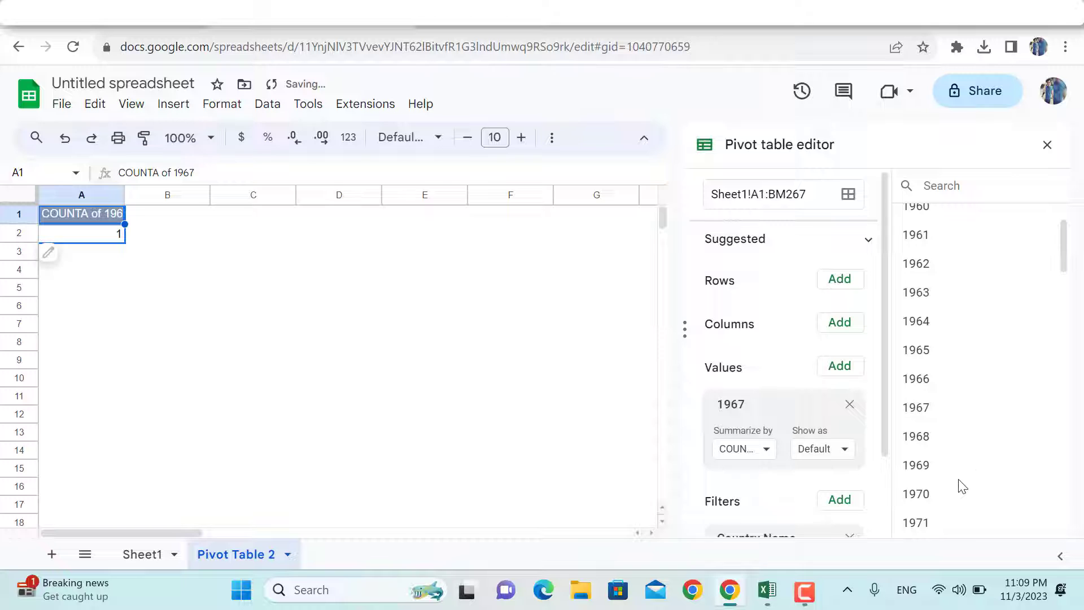
{"action": "scroll", "coordinate": [959, 484], "scroll_direction": "down", "scroll_amount": 2}
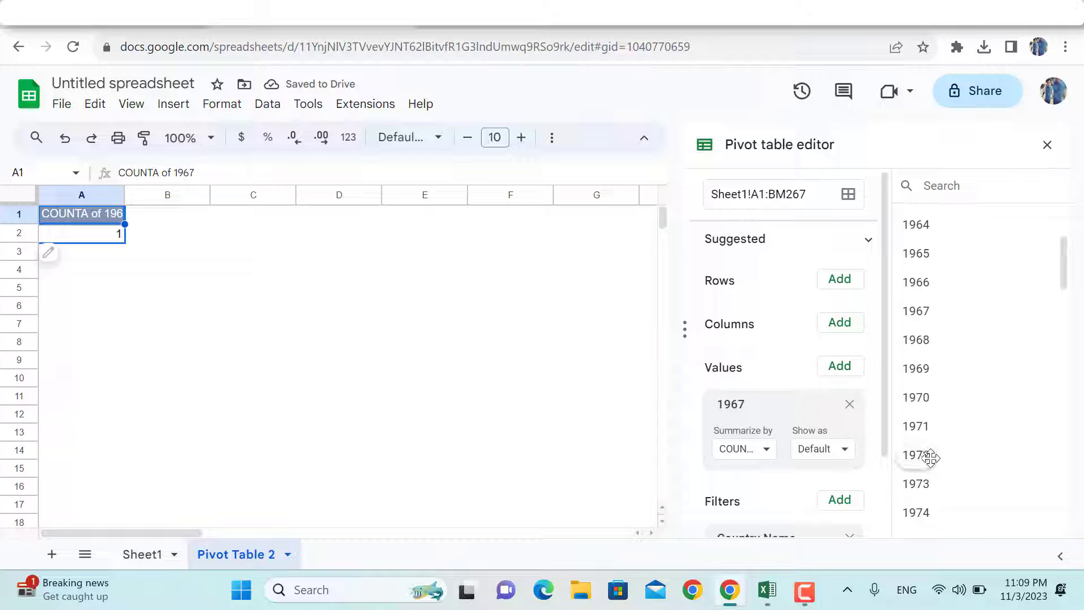
{"action": "left_click_drag", "start_coordinate": [926, 457], "coordinate": [709, 497]}
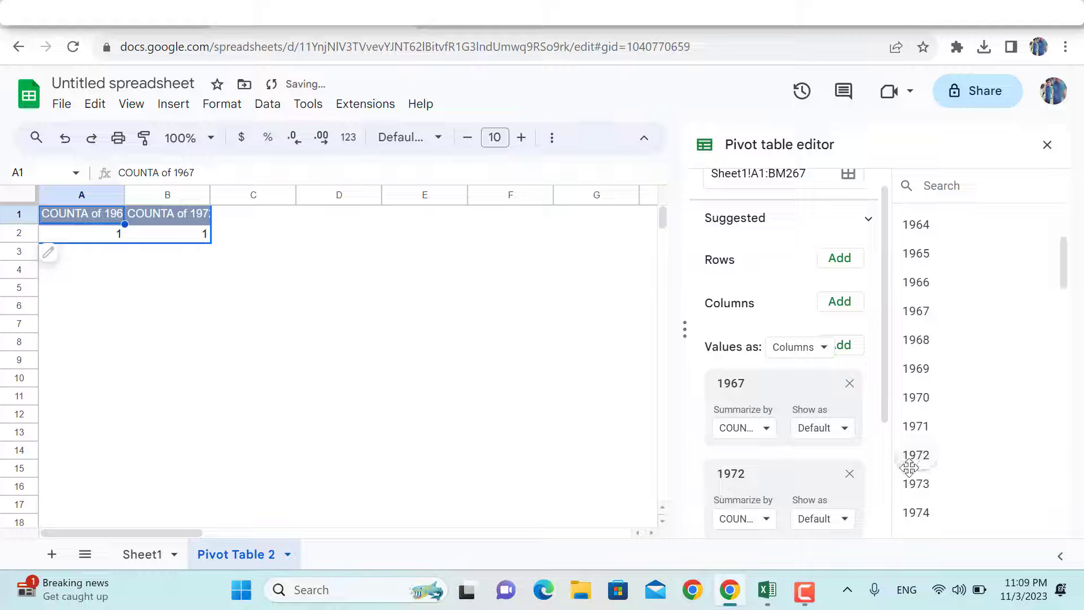
{"action": "scroll", "coordinate": [947, 444], "scroll_direction": "down", "scroll_amount": 20}
{"action": "scroll", "coordinate": [947, 444], "scroll_direction": "down", "scroll_amount": 3}
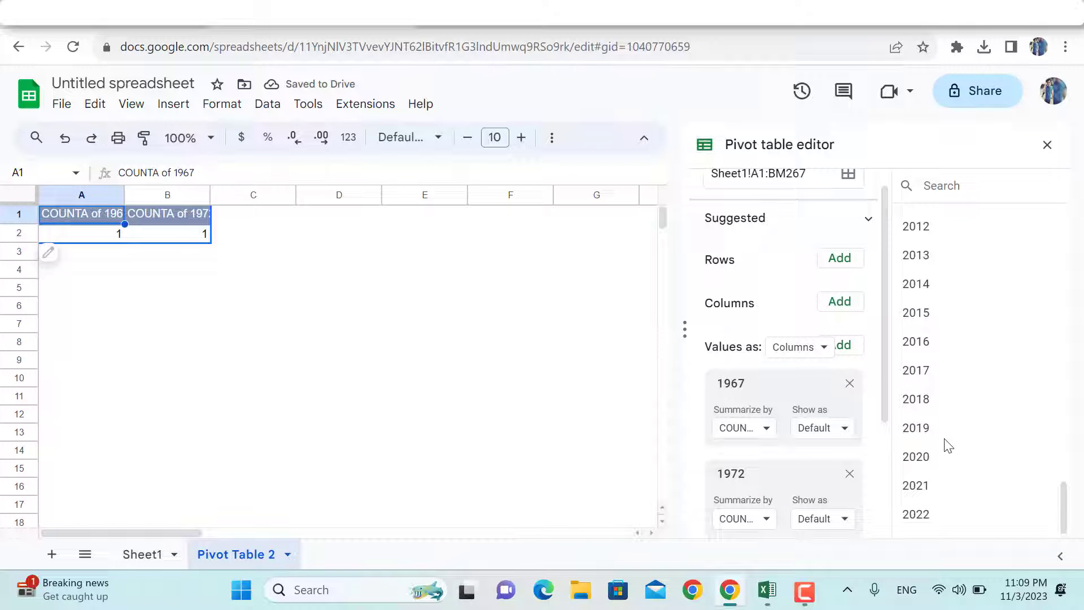
{"action": "left_click_drag", "start_coordinate": [935, 508], "coordinate": [745, 549]}
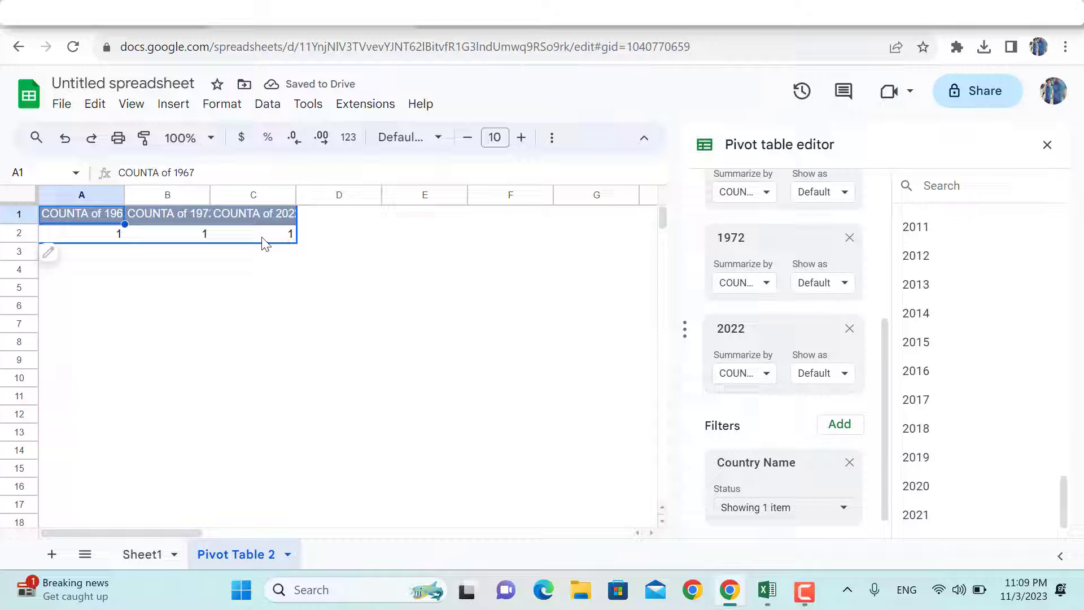
Switch the 2022, 1972 and 1967 value summaries from COUNTA to SUM.
{"action": "left_click", "coordinate": [767, 376]}
{"action": "left_click", "coordinate": [764, 402]}
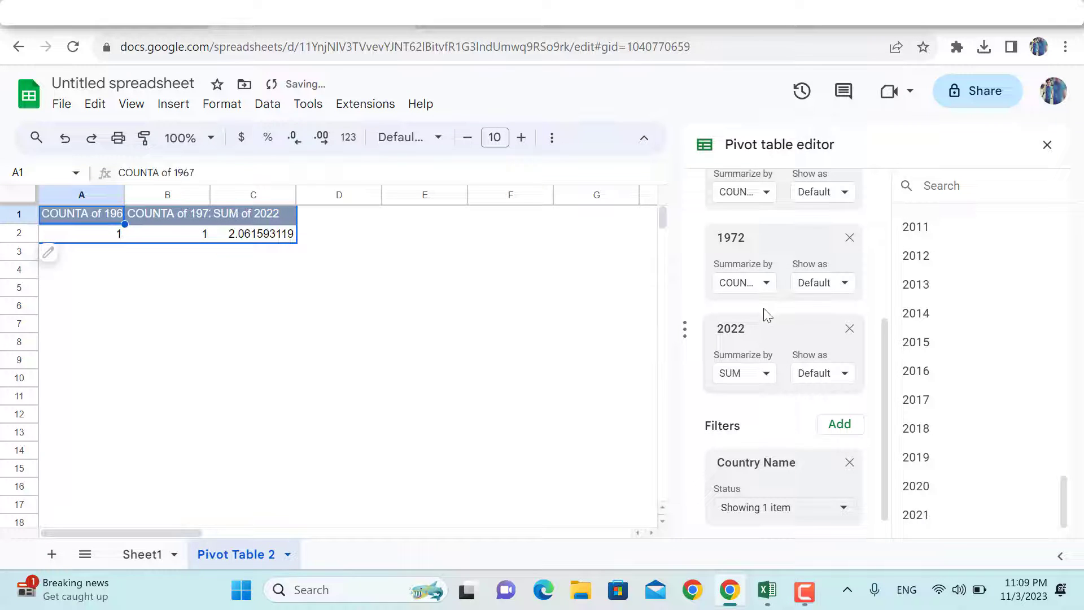
{"action": "left_click", "coordinate": [767, 288]}
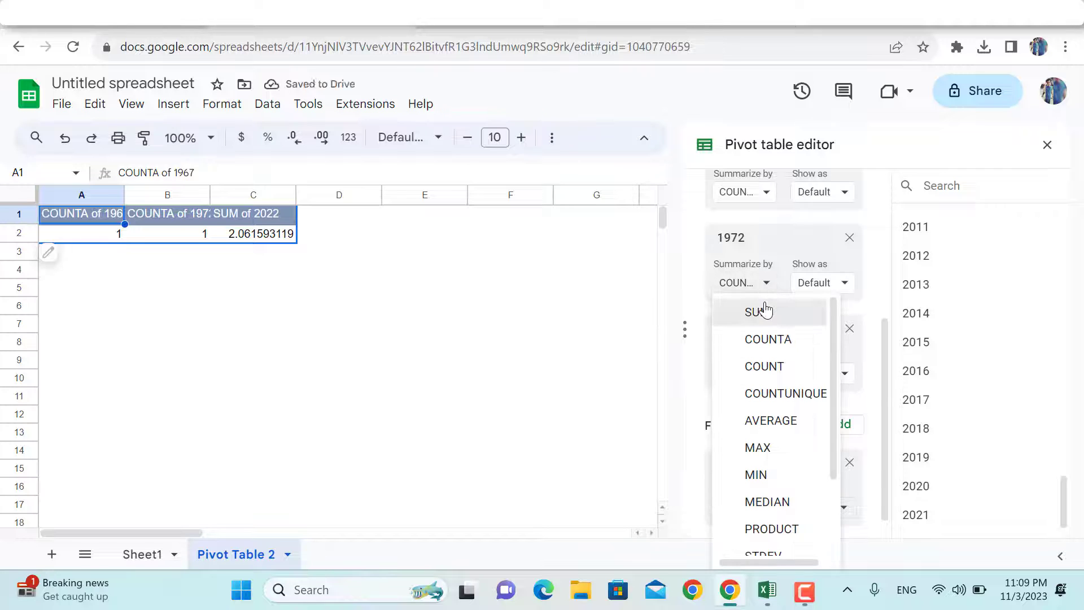
{"action": "left_click", "coordinate": [763, 310]}
{"action": "left_click", "coordinate": [770, 202]}
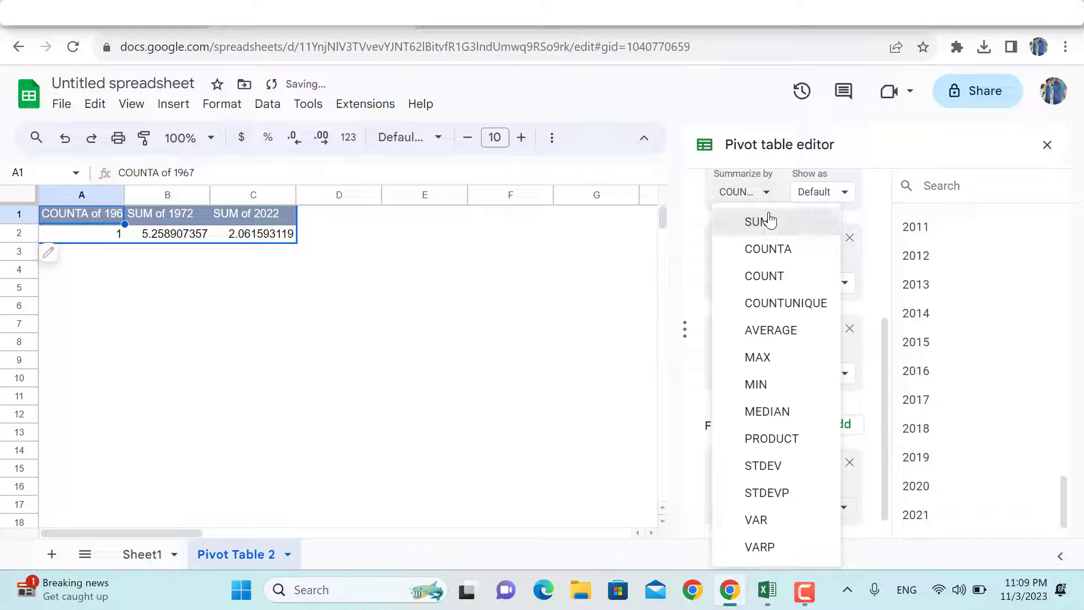
{"action": "left_click", "coordinate": [767, 222]}
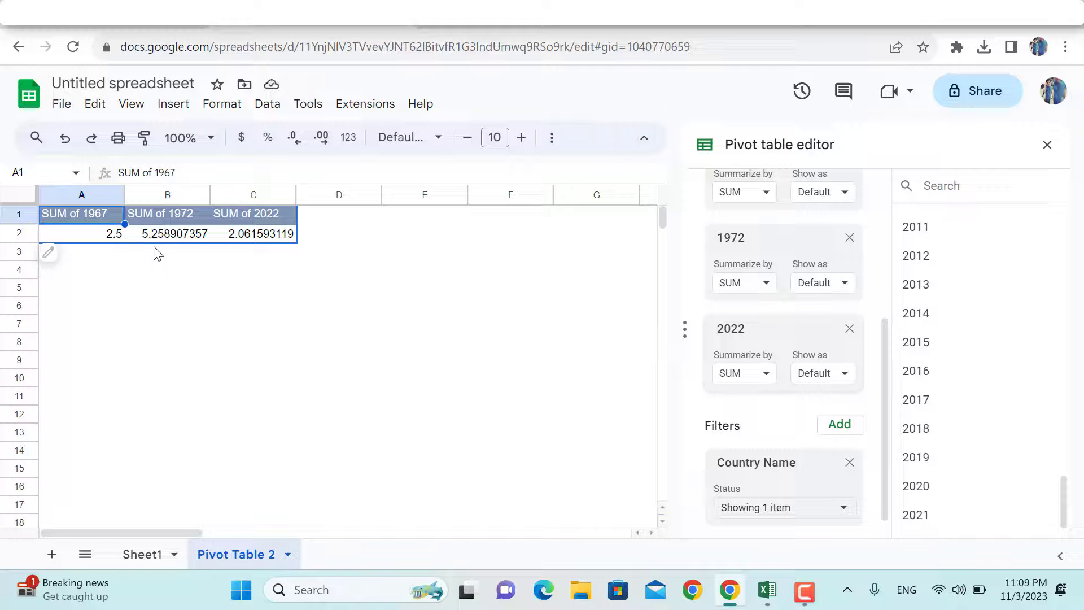